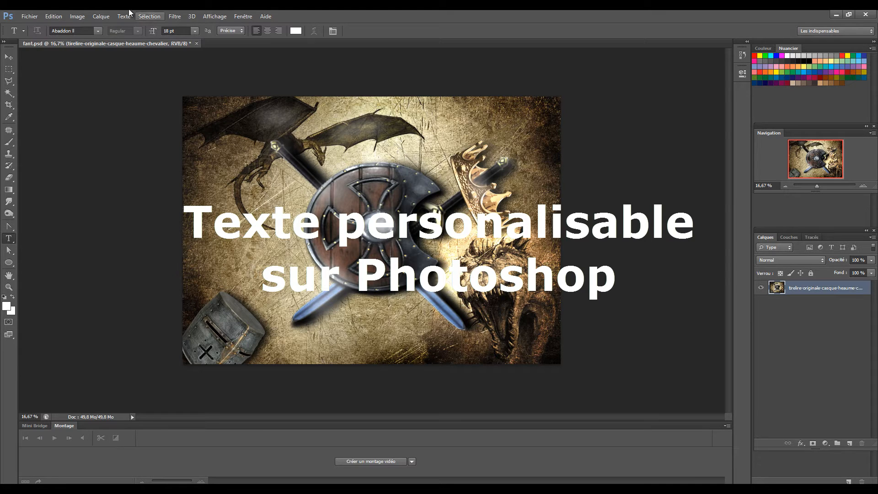
Step: Set the font size for new text to 250 pt, keeping the Abaddon II font
left_click(98, 32)
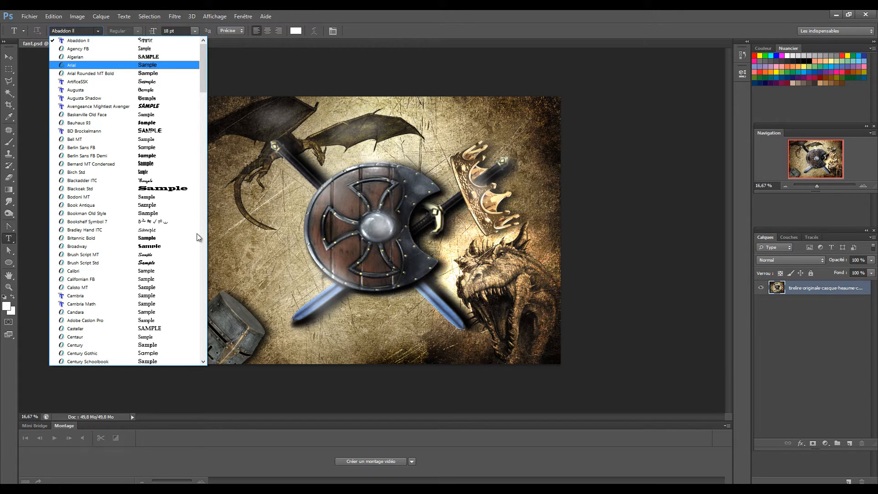
left_click(593, 280)
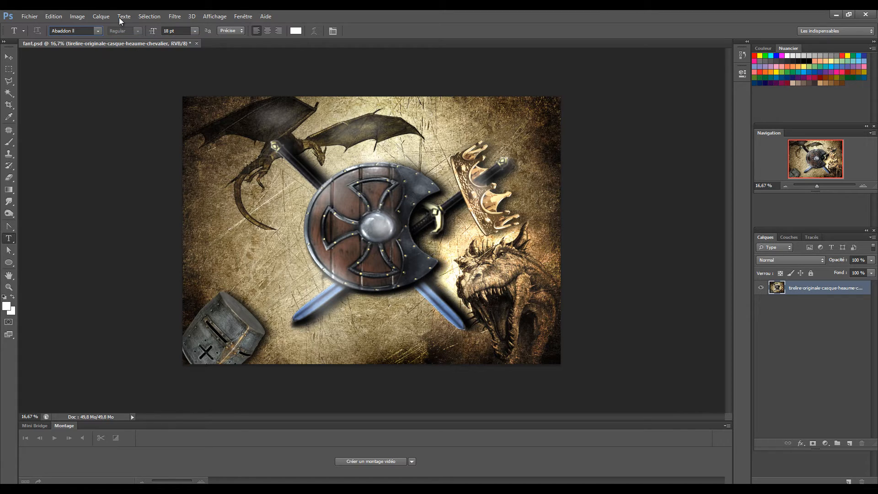
left_click(195, 31)
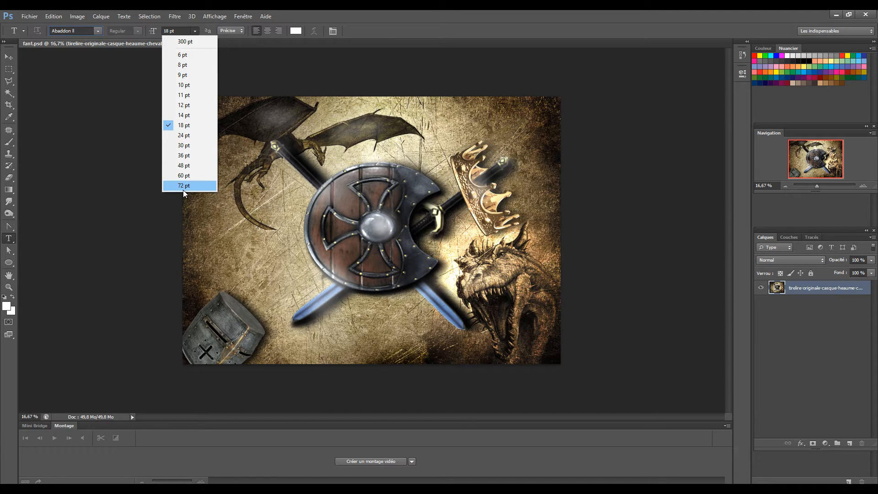
left_click(170, 33)
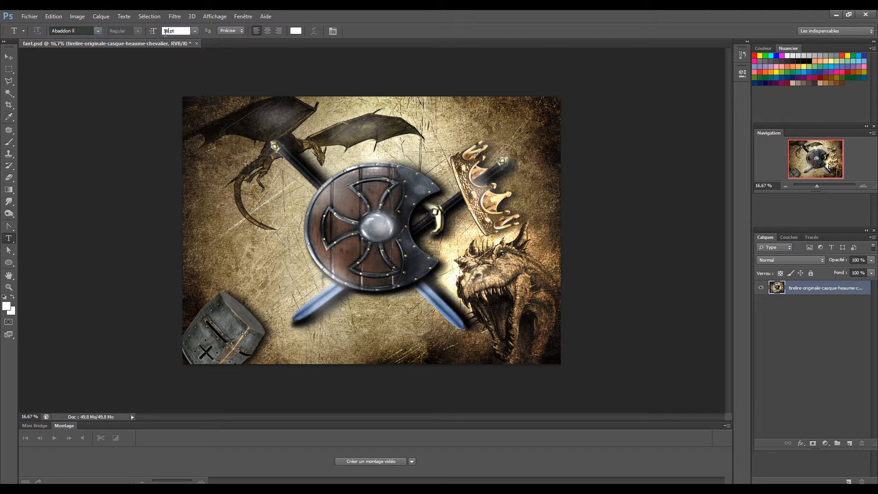
key("BackSpace")
type("250")
Step: Add the text "FANTASY" across the middle of the image and commit it
left_click(217, 204)
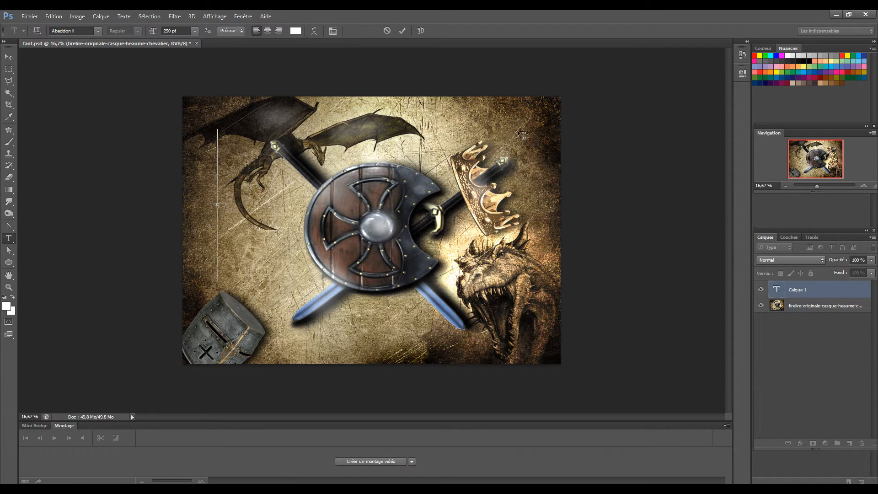
type("FA")
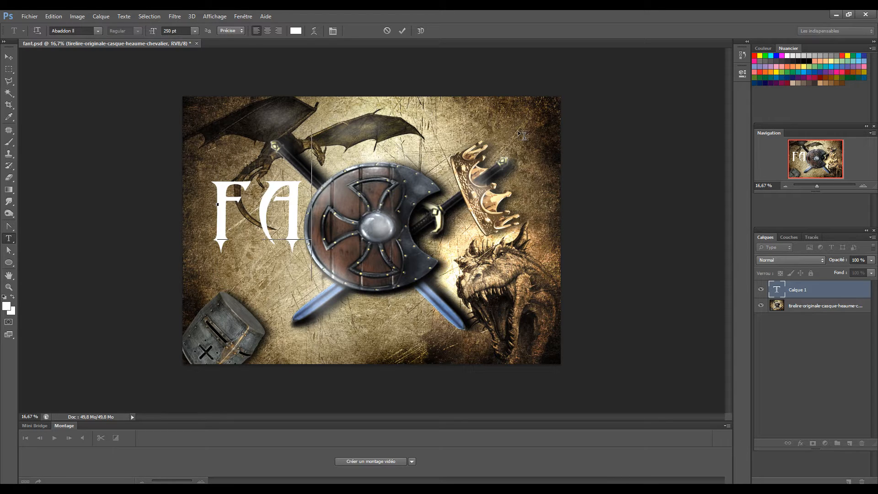
type("NTASY")
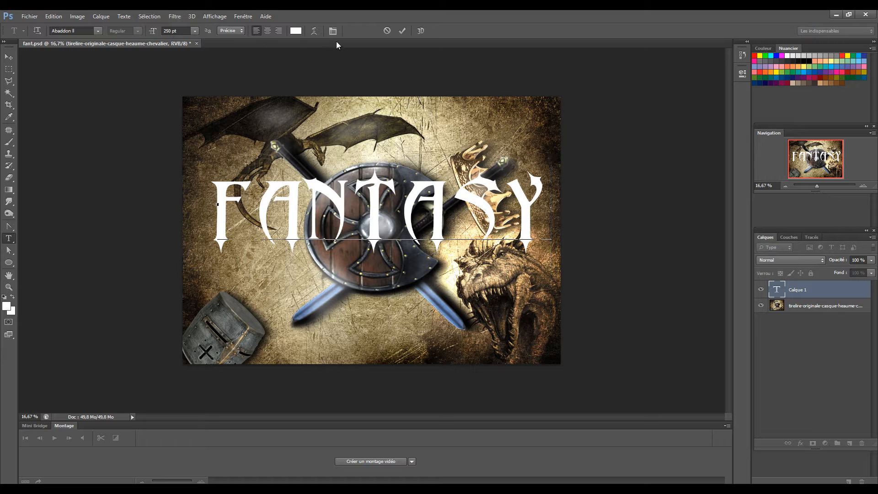
left_click(402, 31)
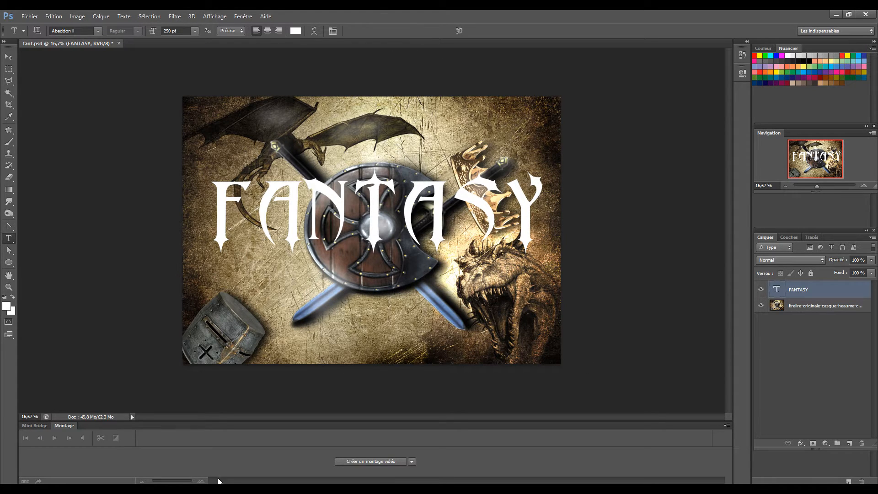
Step: Select the whole canvas and align the FANTASY text layer to its horizontal and vertical centres
left_click(814, 326)
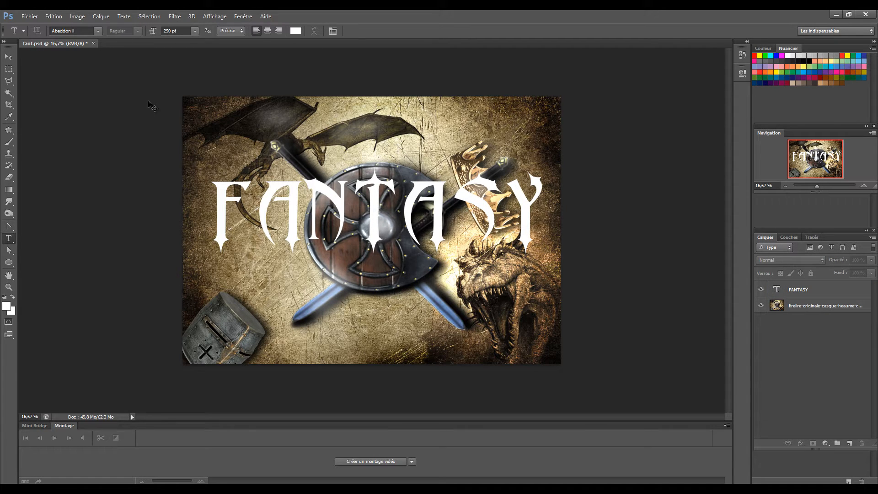
key("ctrl+a")
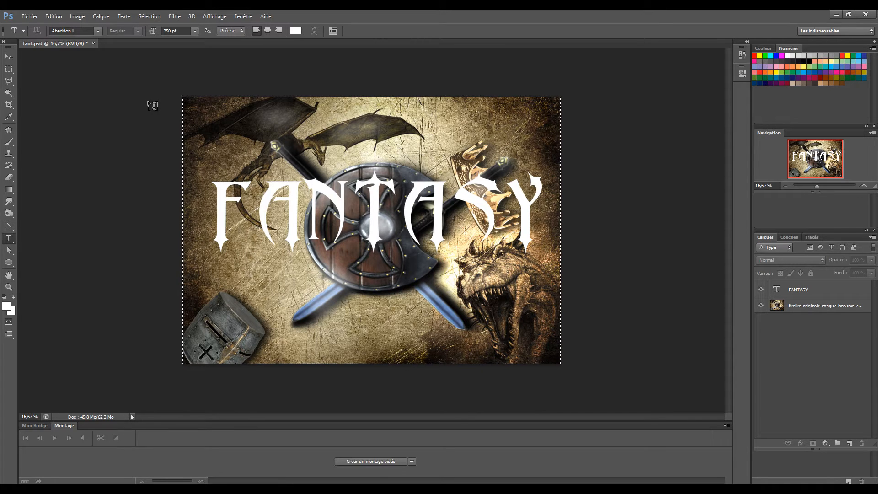
left_click(157, 16)
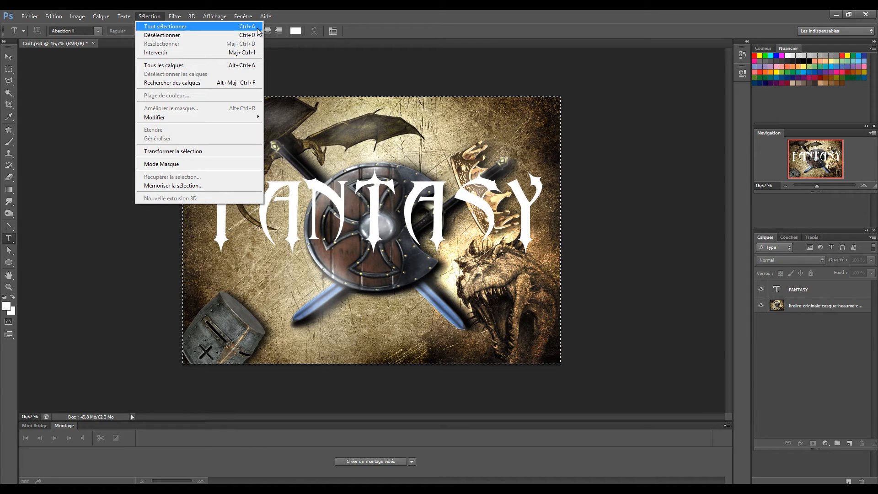
left_click(787, 290)
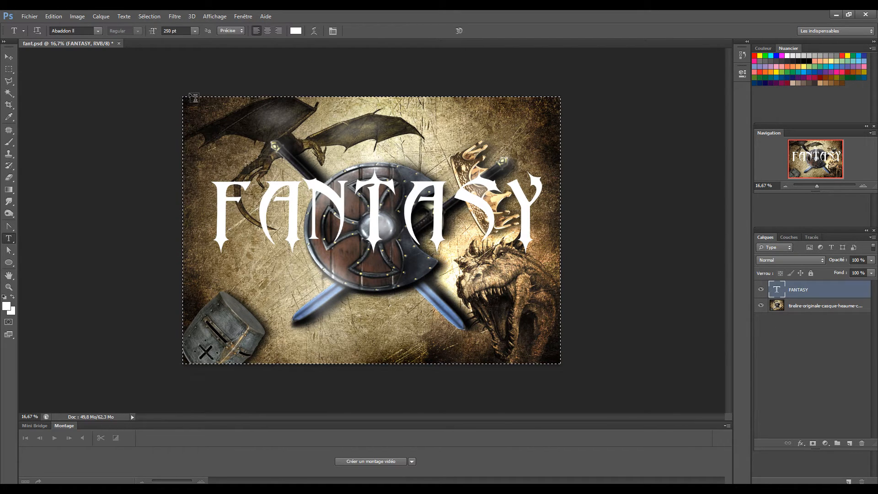
left_click(8, 57)
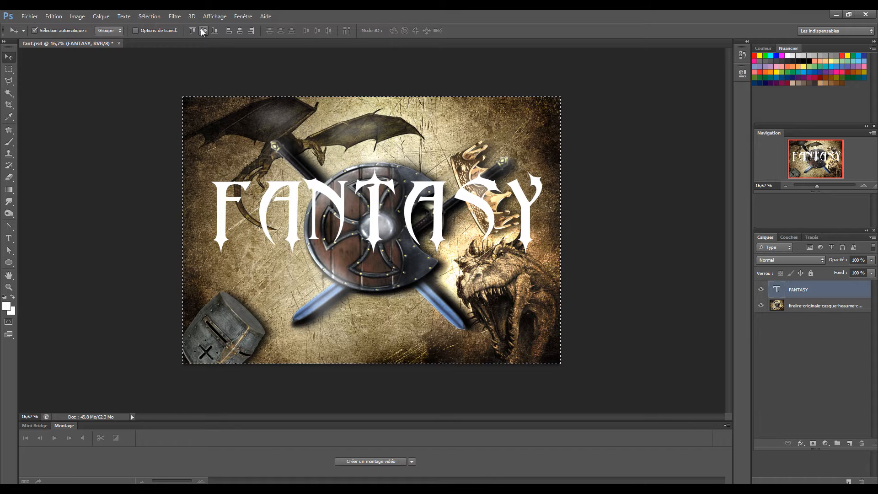
left_click(239, 31)
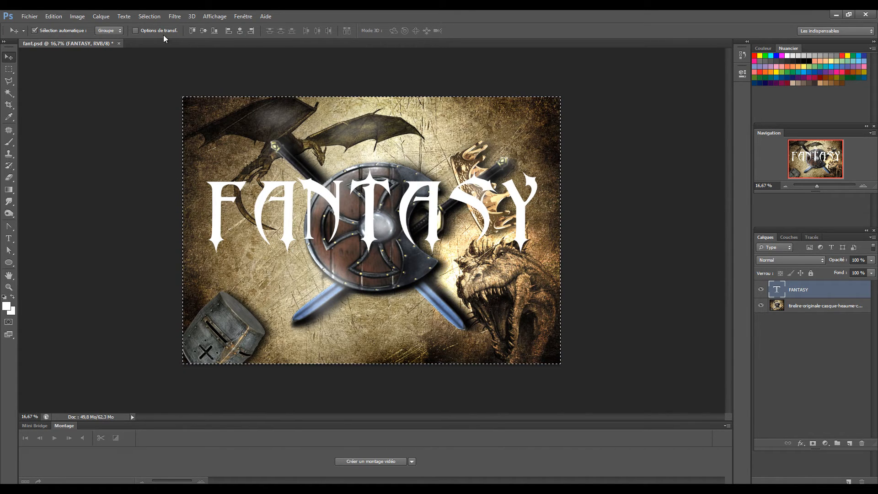
left_click(202, 31)
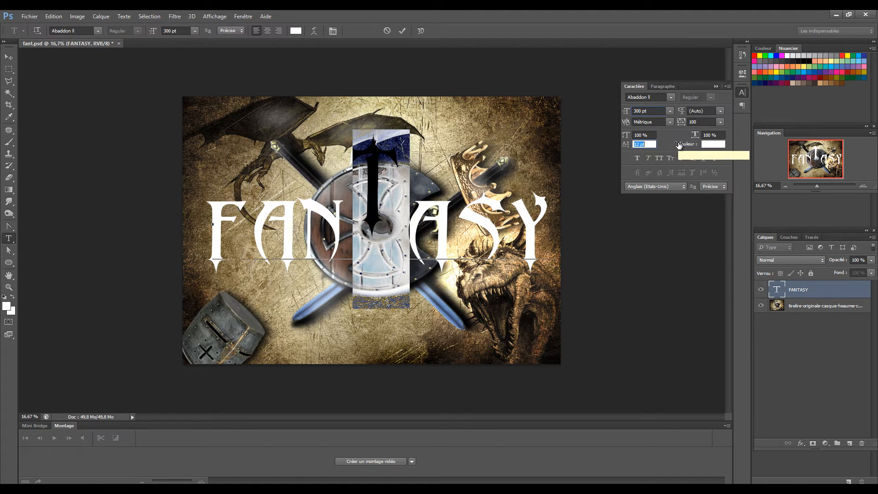
Step: Set the letter T's baseline shift to 16 pt, commit the text edit and close the character settings
left_click_drag(679, 146, 681, 145)
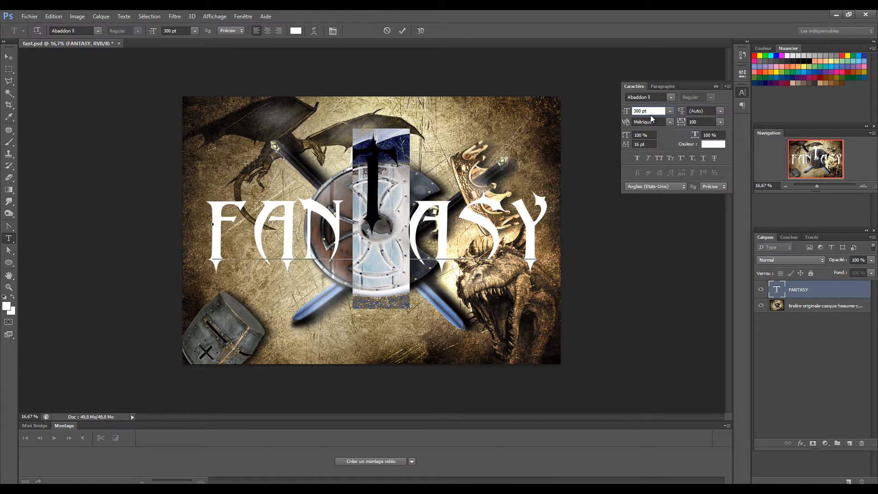
left_click(402, 31)
key("v")
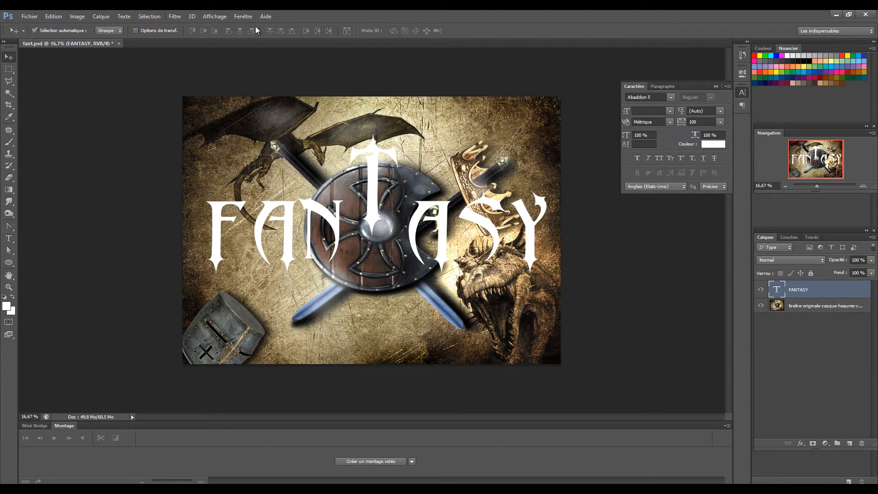
left_click(726, 86)
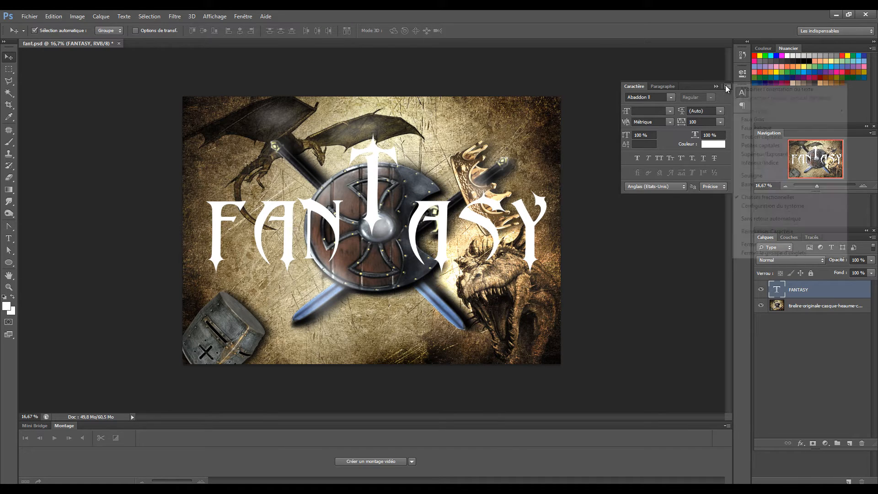
left_click(751, 254)
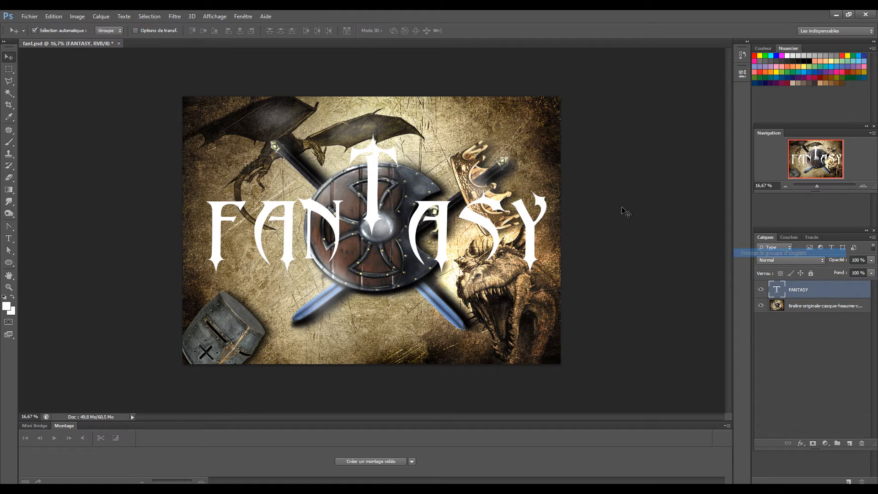
Step: Open the blending options of the FANTASY layer's style and move the dialog off the artwork
left_click(100, 16)
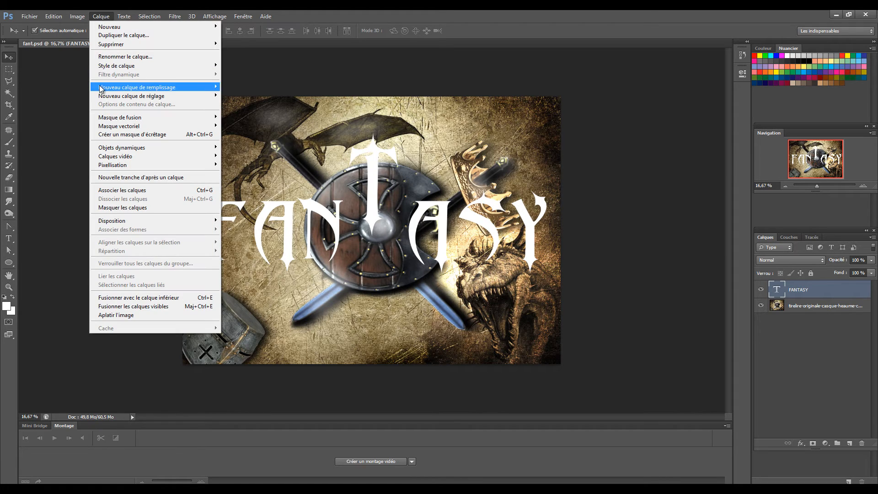
mouse_move(103, 67)
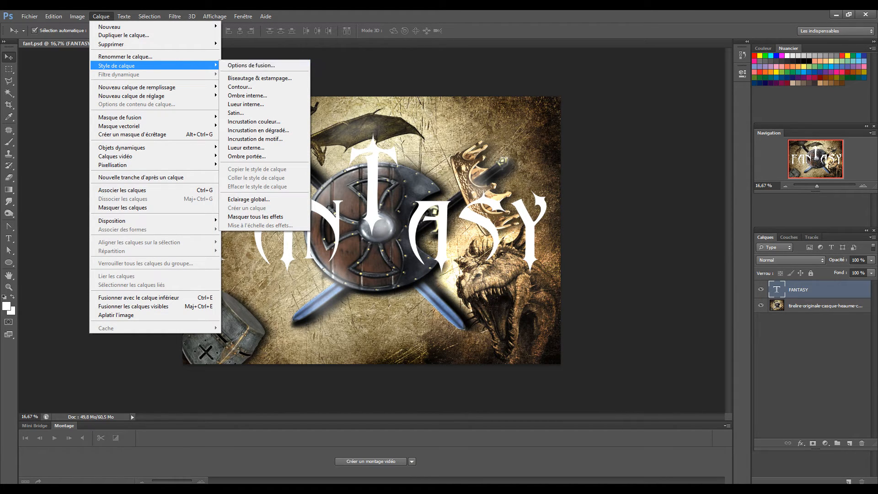
left_click(800, 443)
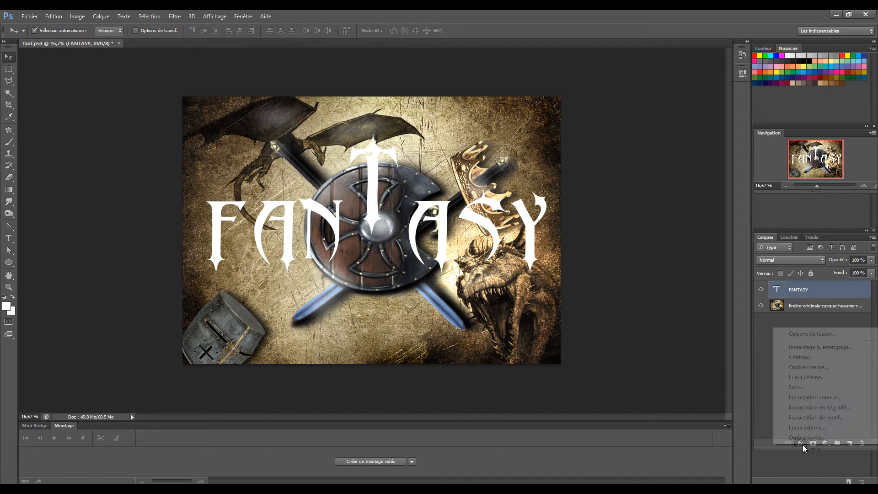
left_click(800, 334)
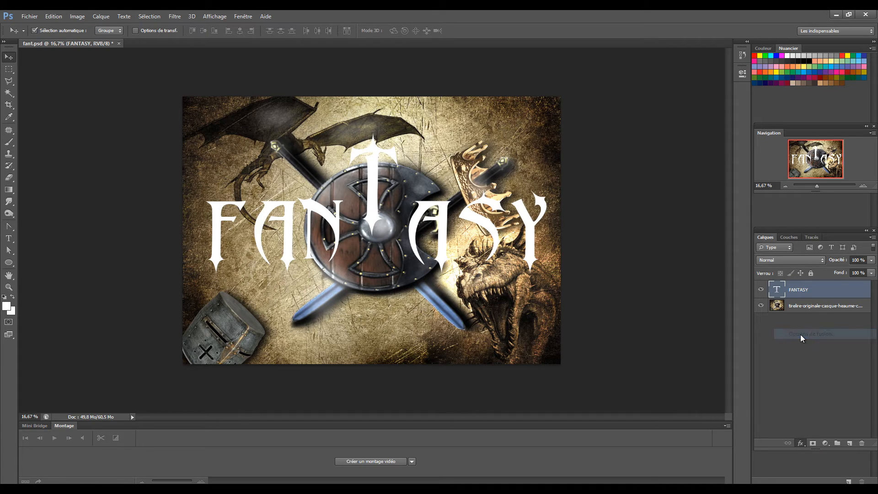
left_click_drag(770, 51, 727, 80)
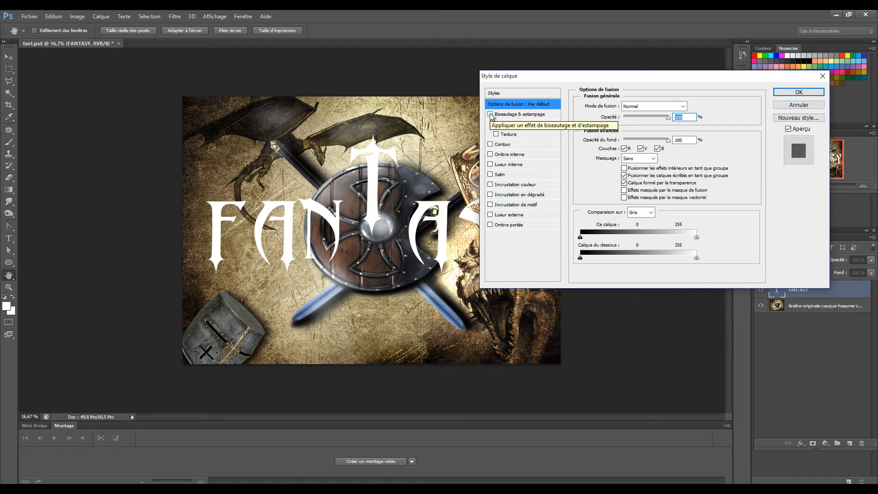
Step: Enable Biseautage & estampage on the FANTASY text with the Ciselage marqué technique and a size of 51 px
left_click(537, 115)
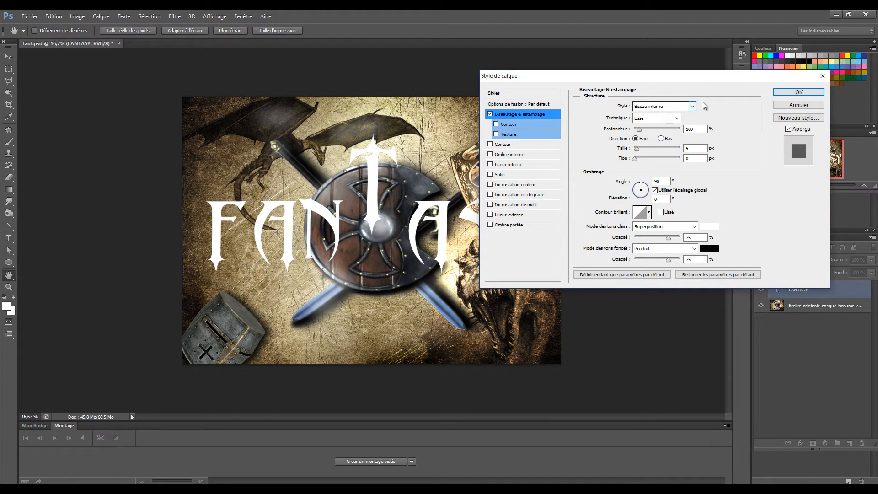
left_click(677, 118)
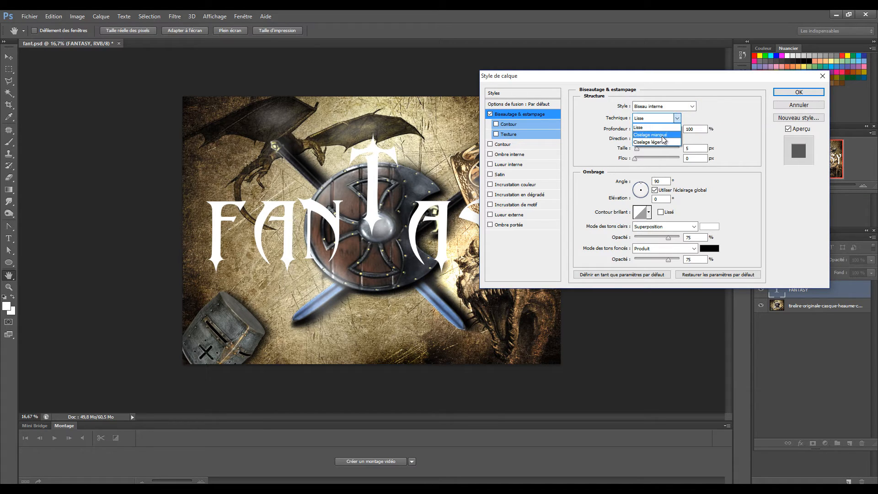
left_click(660, 136)
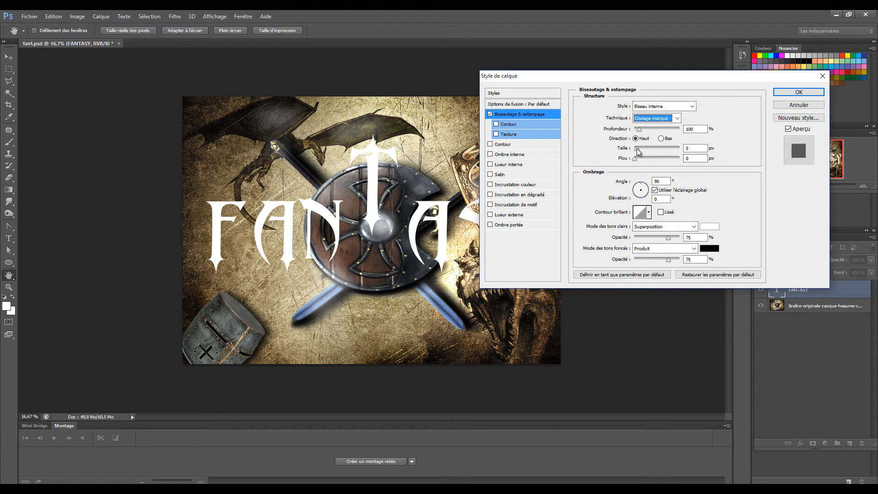
mouse_move(637, 148)
left_mouse_down()
mouse_move(659, 148)
mouse_move(648, 149)
left_mouse_up()
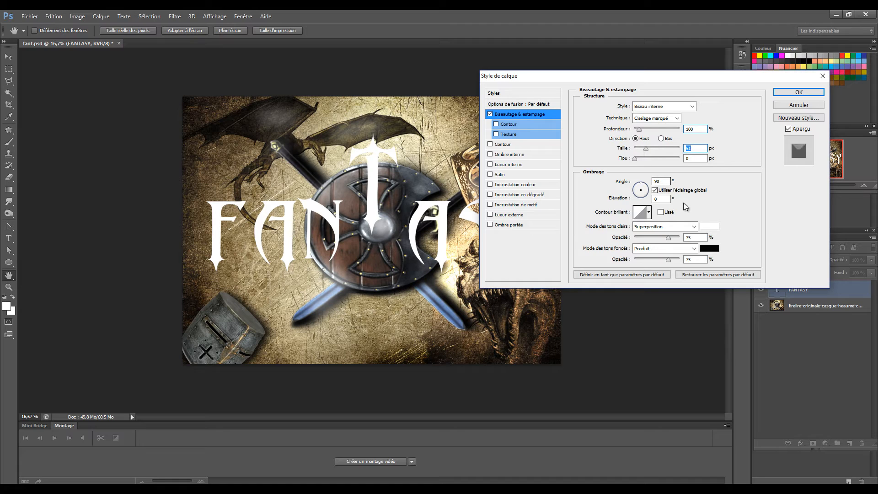
Step: Turn off global lighting for the bevel, raise its size to 250 px and keep the default gloss contour
left_click(655, 190)
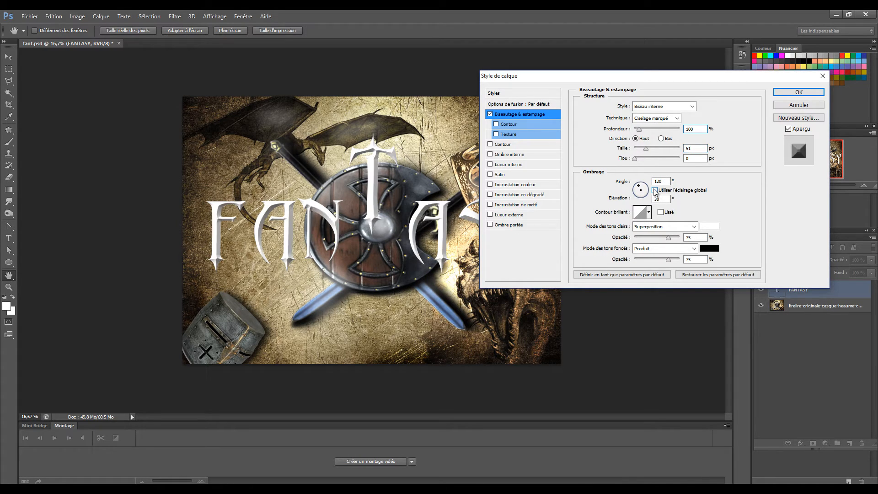
left_click(655, 190)
left_click_drag(646, 150, 664, 153)
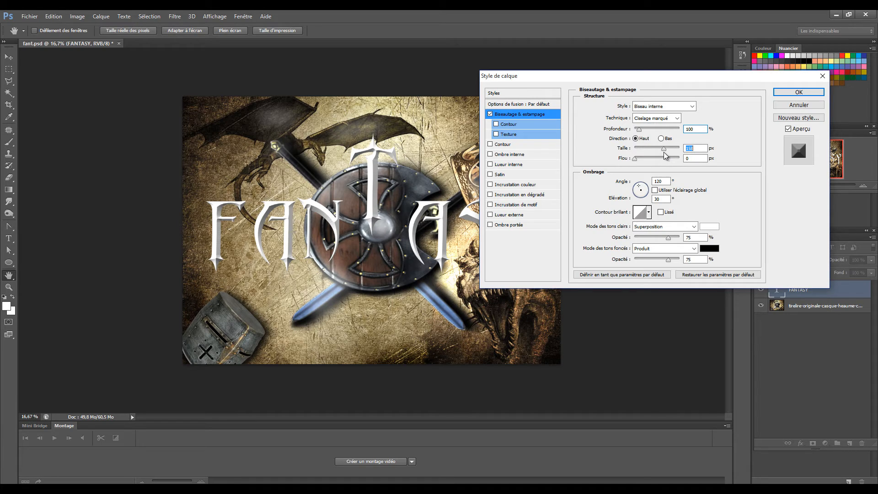
left_click_drag(664, 153, 681, 151)
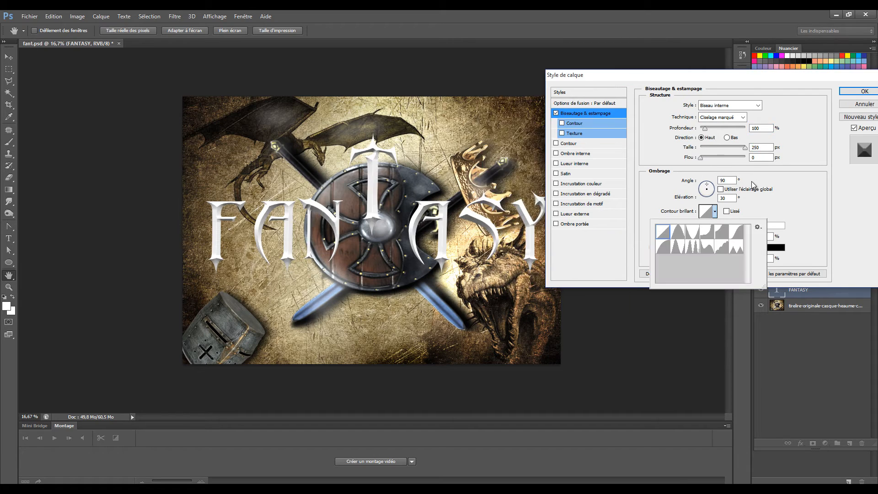
left_click(808, 228)
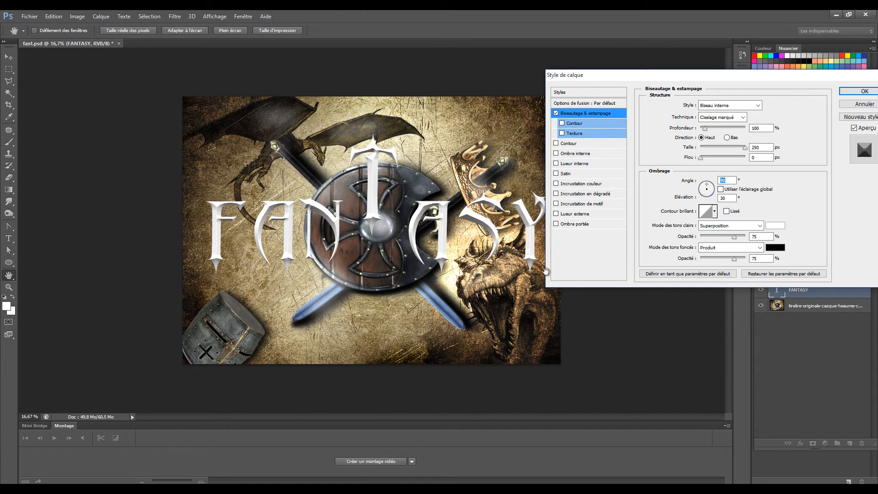
Step: Enable a black-to-white gradient overlay on the FANTASY text and slightly lower its opacity
left_click(568, 195)
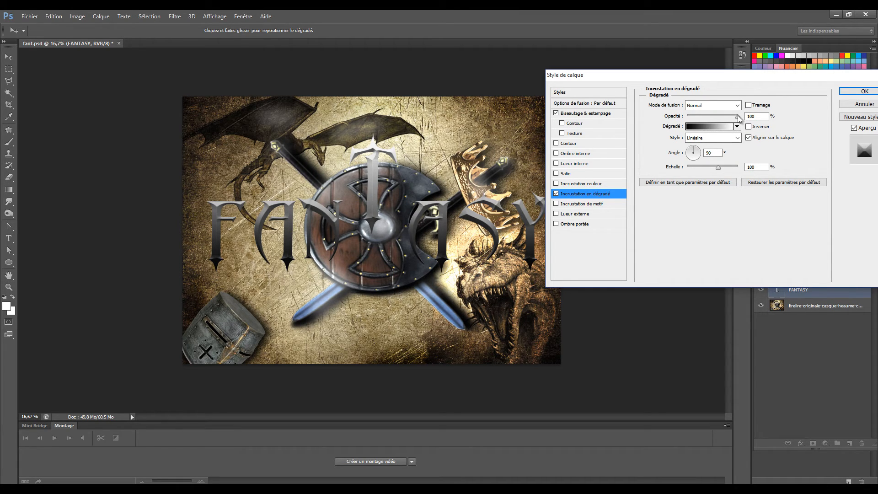
mouse_move(738, 118)
left_mouse_down()
mouse_move(717, 123)
mouse_move(730, 118)
left_mouse_up()
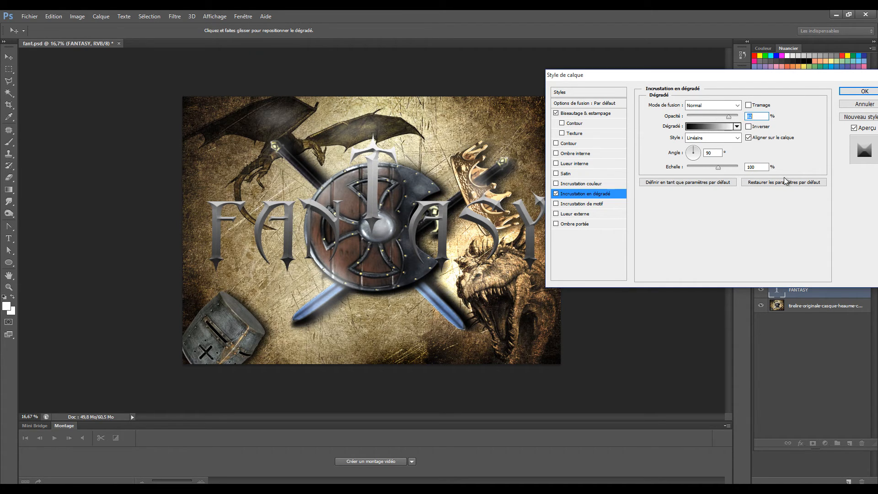
Step: Enable Ombre portée on the FANTASY text with 74% opacity, a distance of 53 px and a larger size
left_click(558, 225)
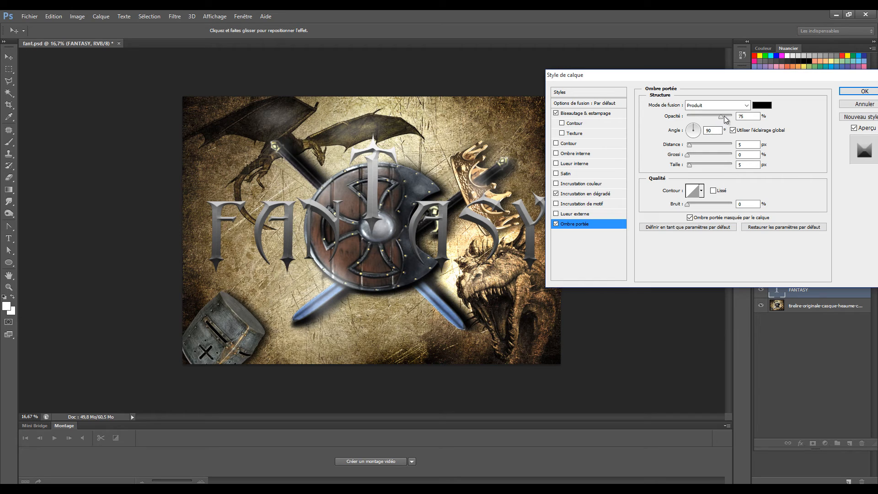
left_click_drag(721, 117, 720, 117)
left_click_drag(690, 146, 712, 144)
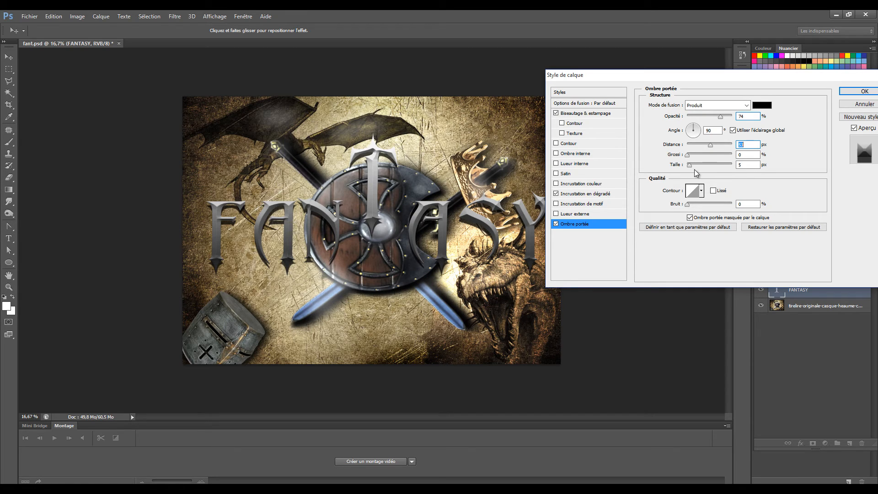
left_click_drag(689, 166, 705, 166)
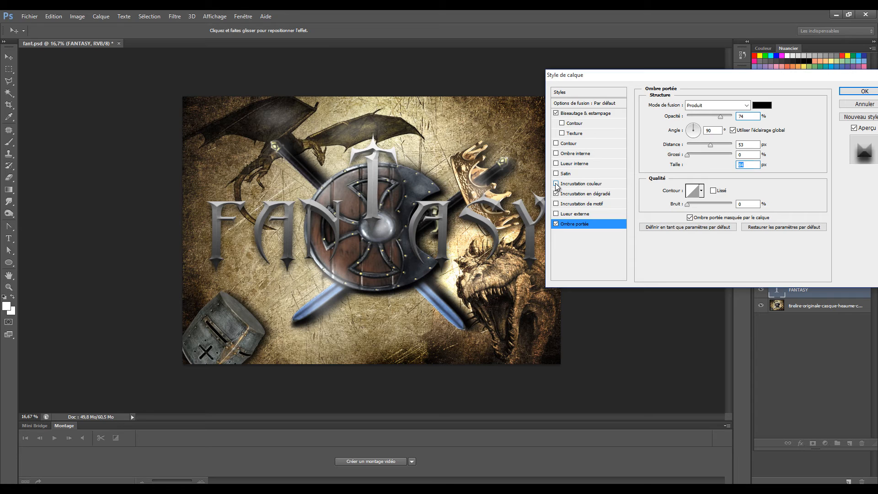
Step: Enable a red Incrustation couleur on the FANTASY text and lower its opacity to roughly 60%
left_click(556, 184)
left_click(571, 185)
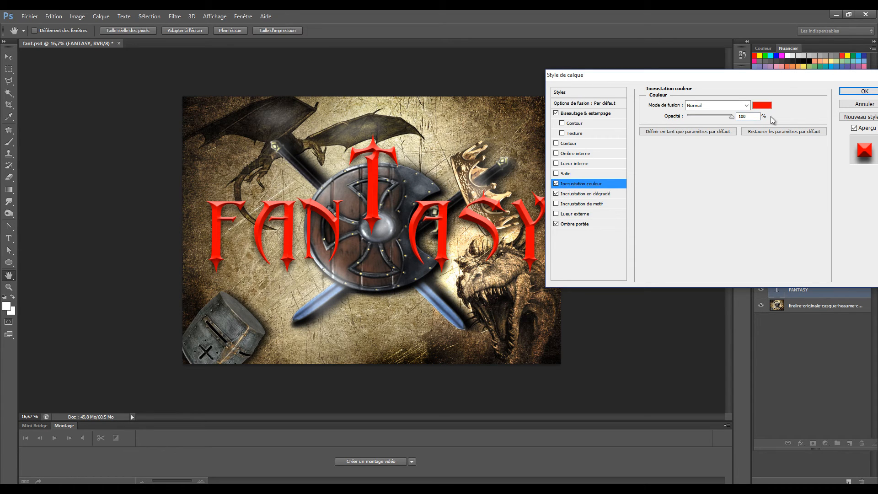
left_click_drag(733, 120, 716, 124)
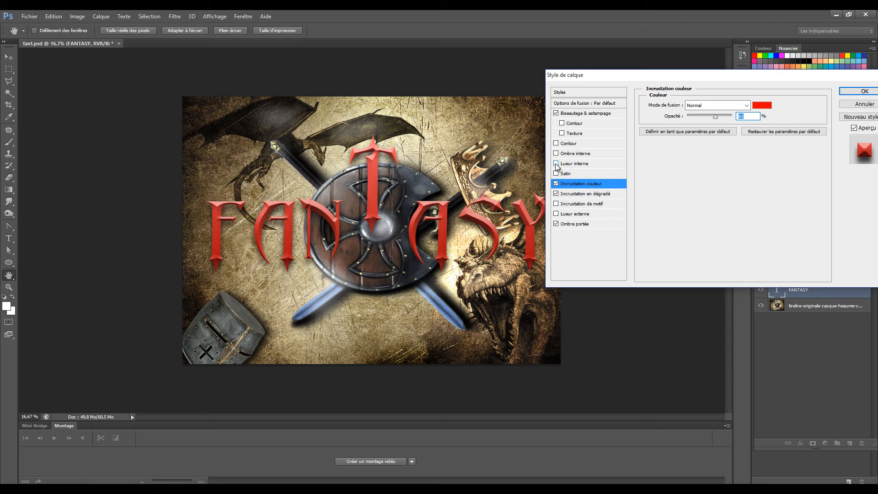
Step: Enable Lueur interne in near-white fefefa, with source Centre, a size of 59 px and 71% opacity
left_click(575, 165)
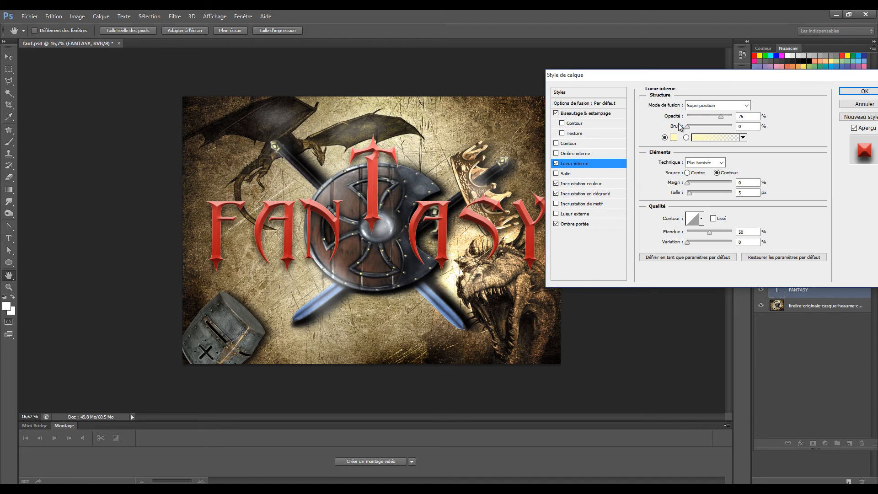
left_click(674, 137)
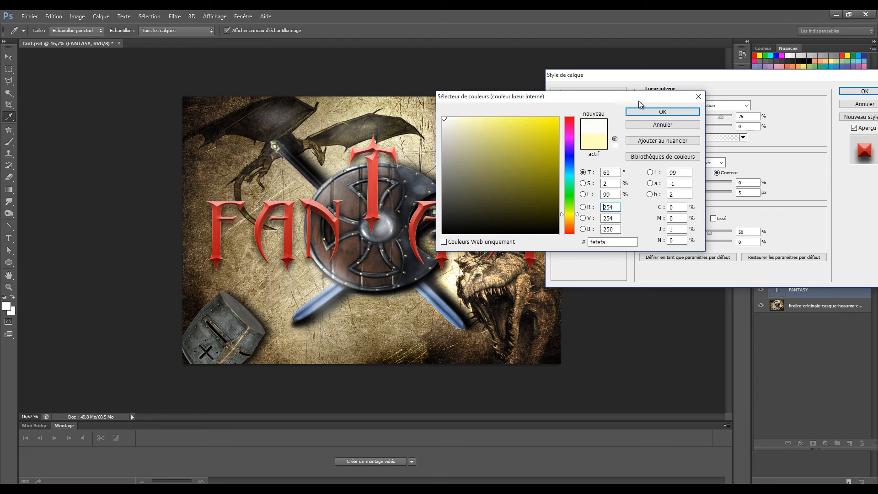
left_click(659, 111)
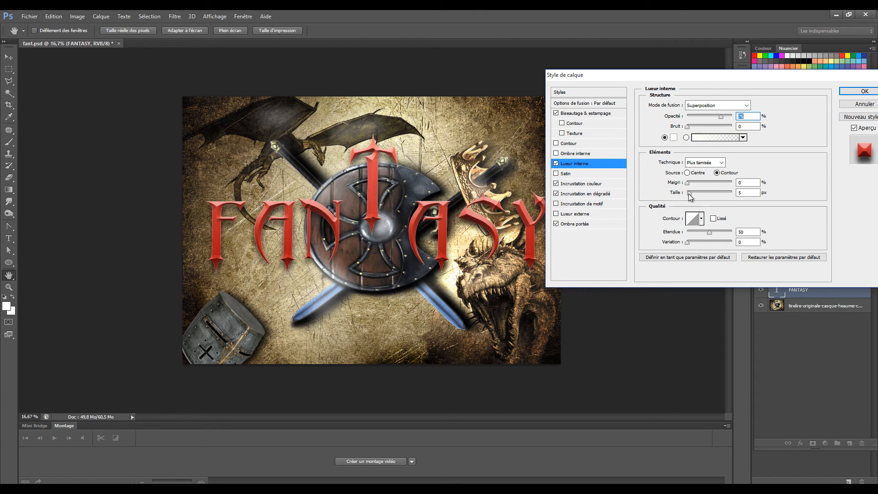
left_click_drag(692, 195, 701, 197)
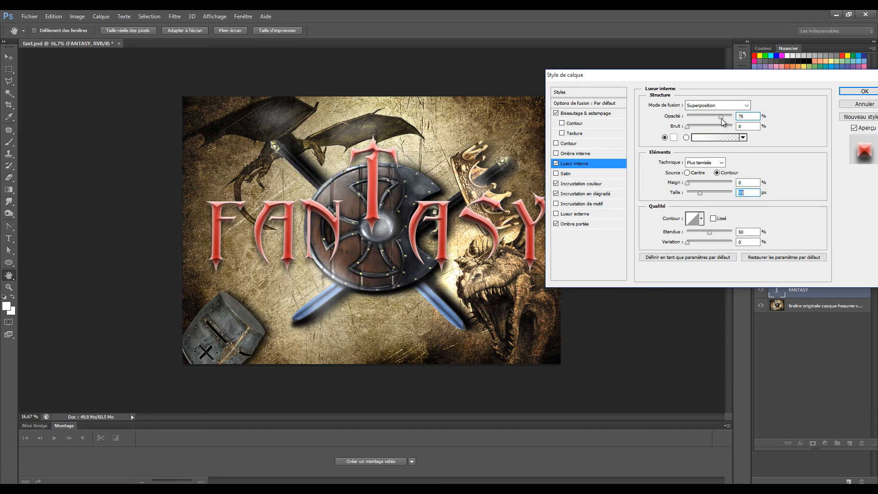
left_click_drag(722, 118, 736, 120)
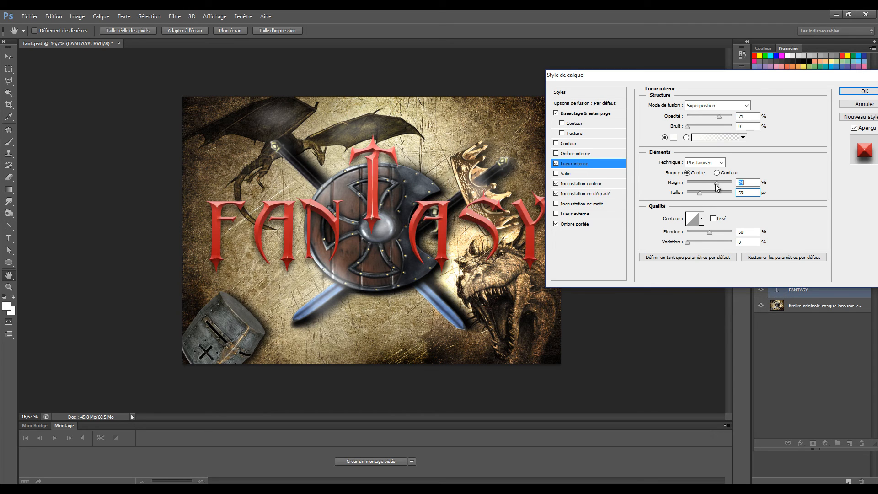
Step: Try the inner glow with Maigri at 48% and several contours, ending with Dents de scie 1
left_click_drag(717, 185, 709, 186)
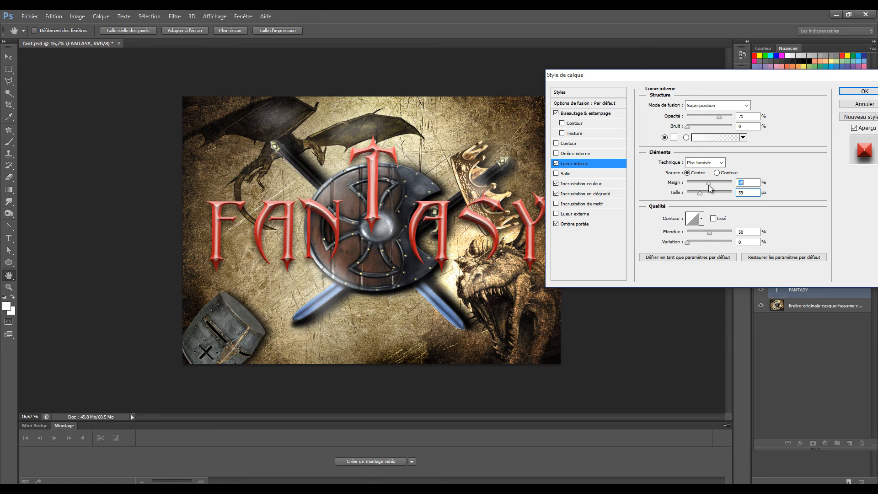
left_click(702, 218)
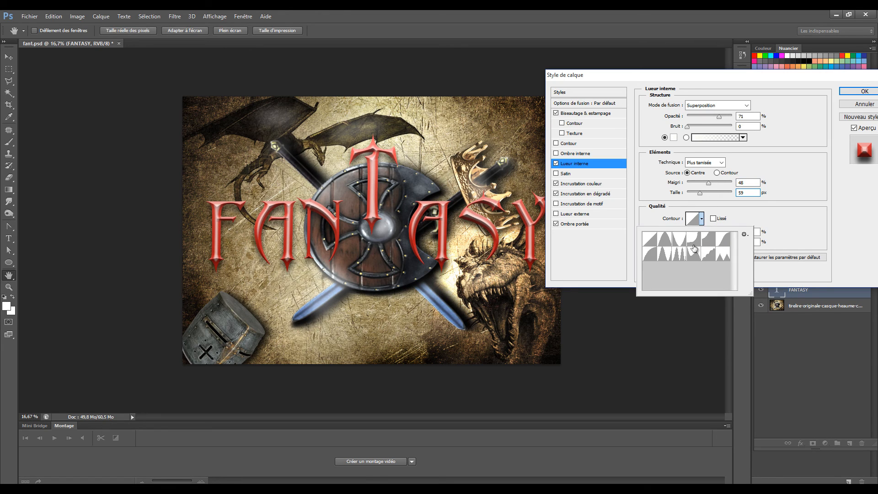
left_click(707, 242)
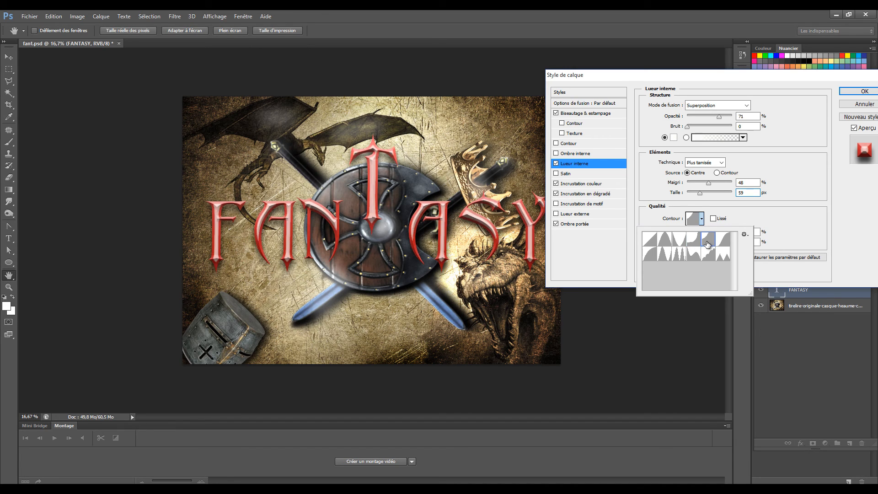
left_click(724, 242)
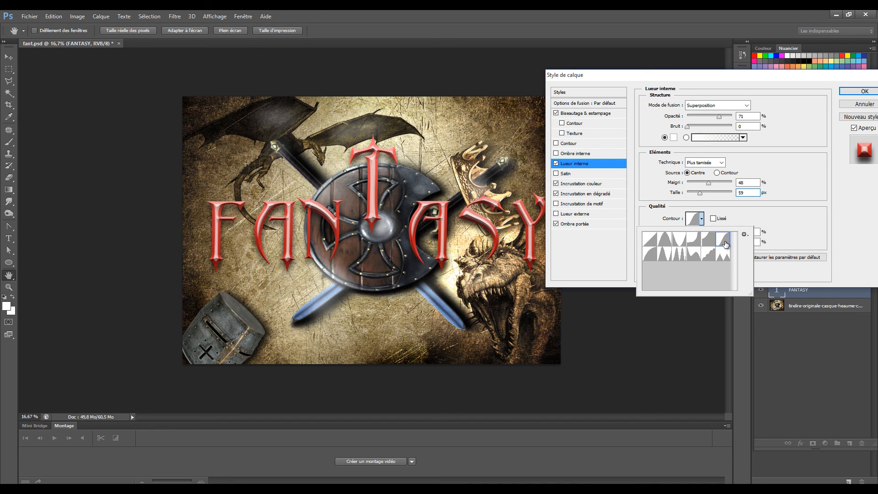
left_click(724, 259)
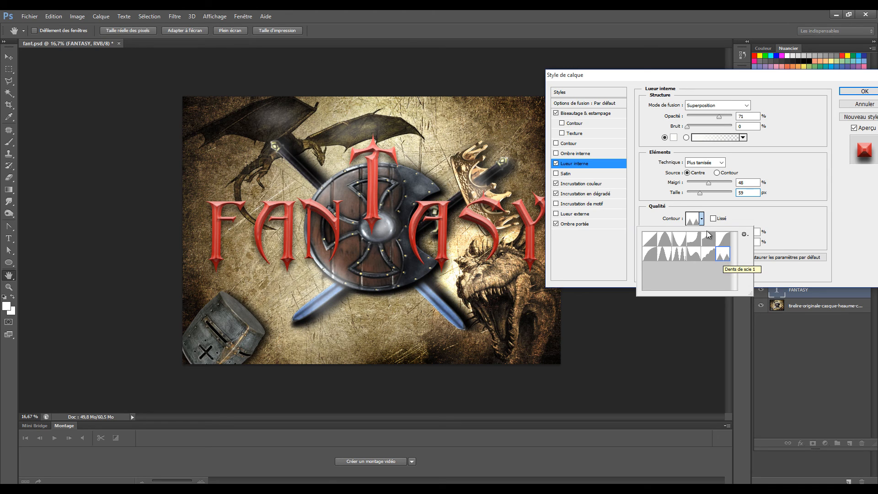
Step: Set the inner glow's Maigri to 15% with the rounded contour that starts the second row of presets, and apply the layer style
left_click_drag(708, 184, 695, 183)
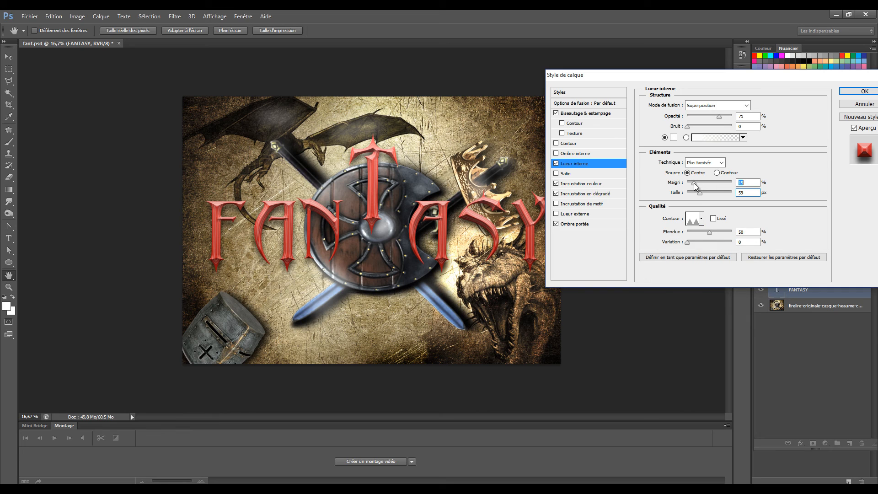
left_click(701, 218)
left_click(650, 254)
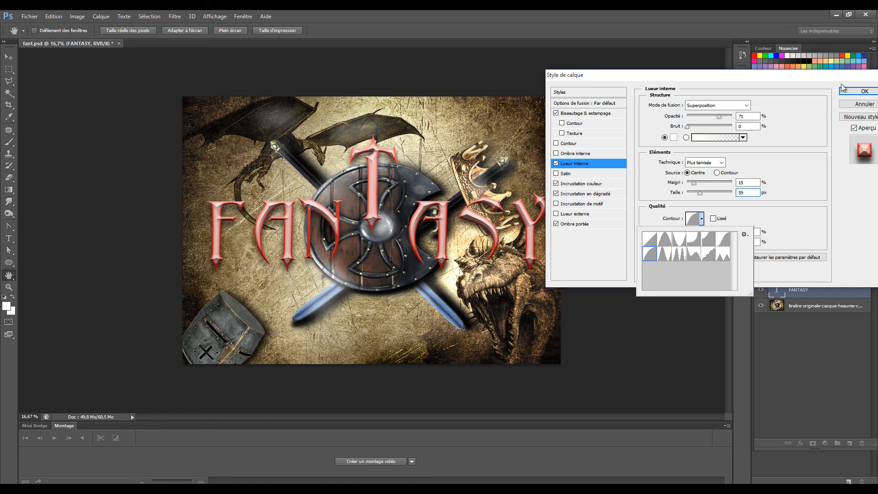
left_click(863, 93)
left_click(863, 93)
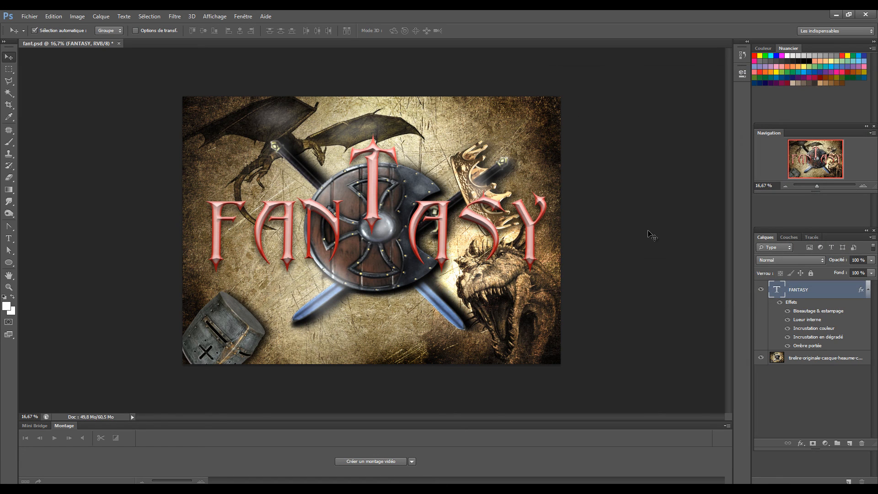